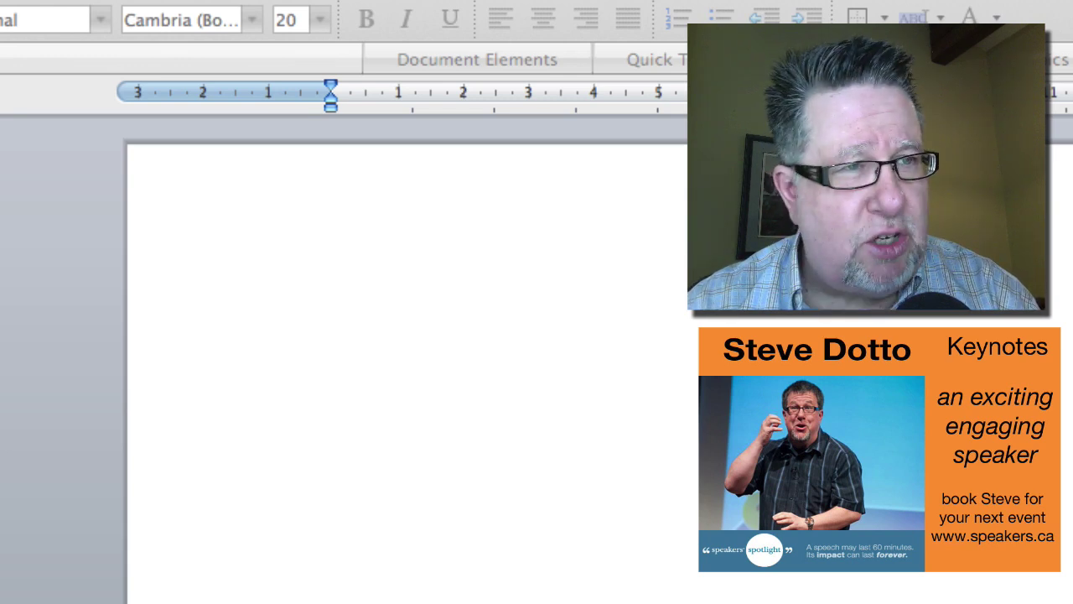
- Type 'the cna' on the Word page so TextExpander autocorrects it to 'The can'
left_click(319, 277)
key("super+v")
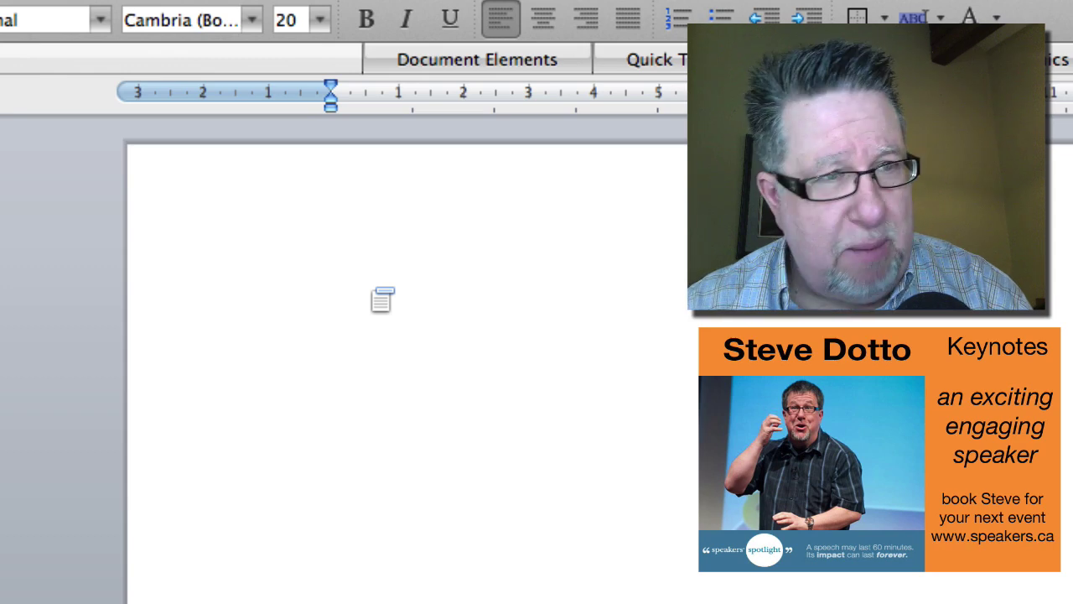
type("te")
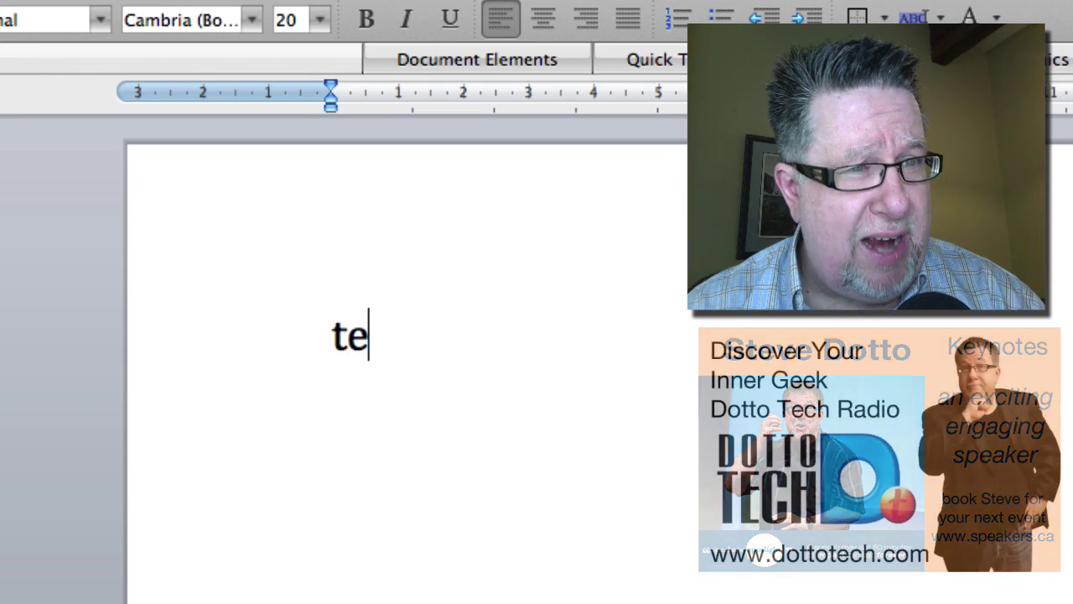
key("BackSpace")
key("BackSpace")
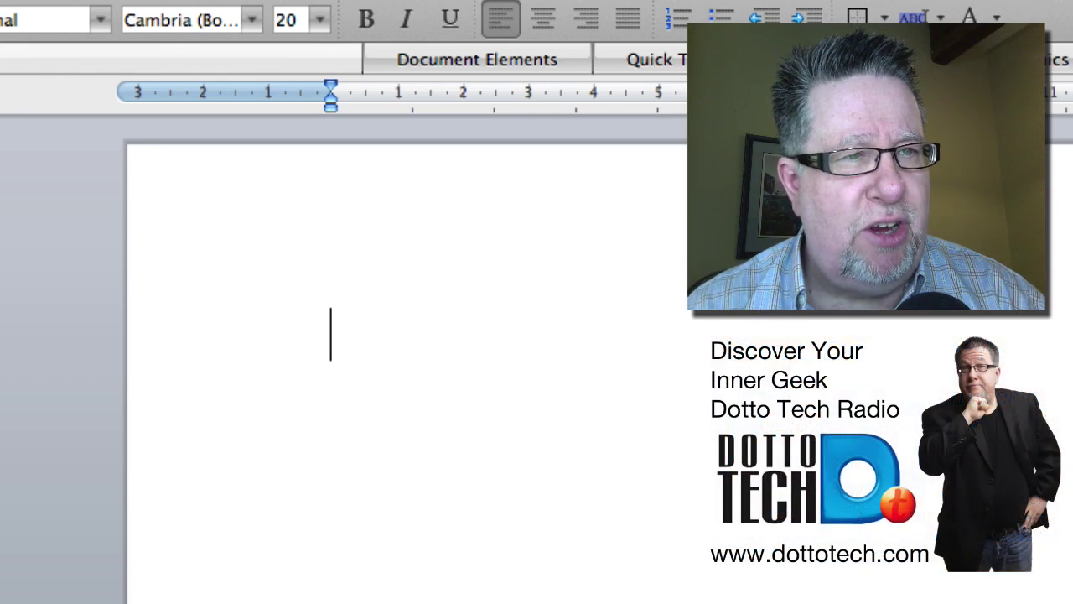
type("the")
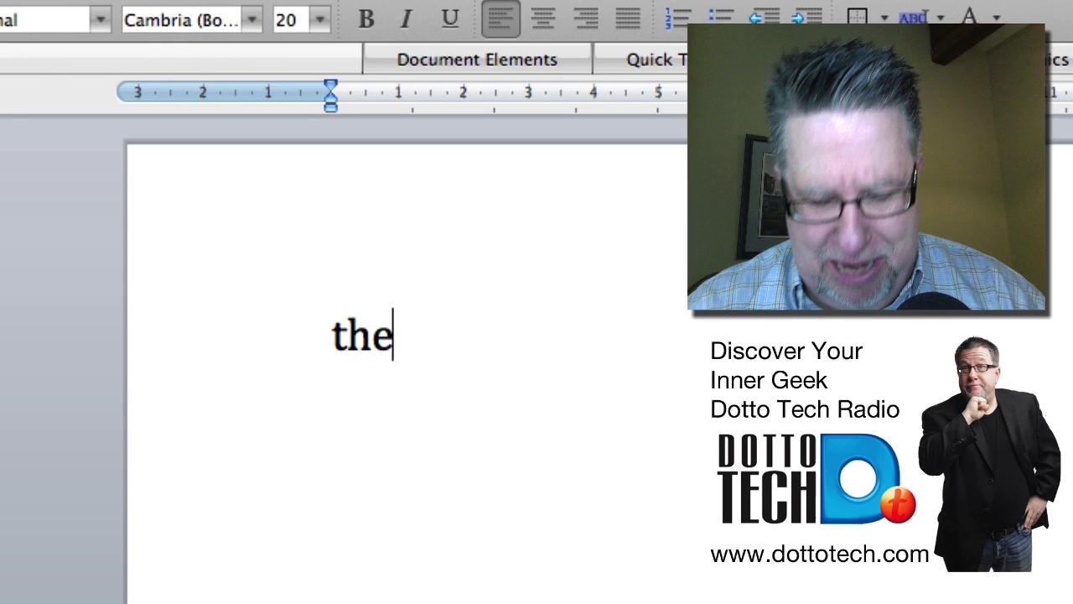
type("c")
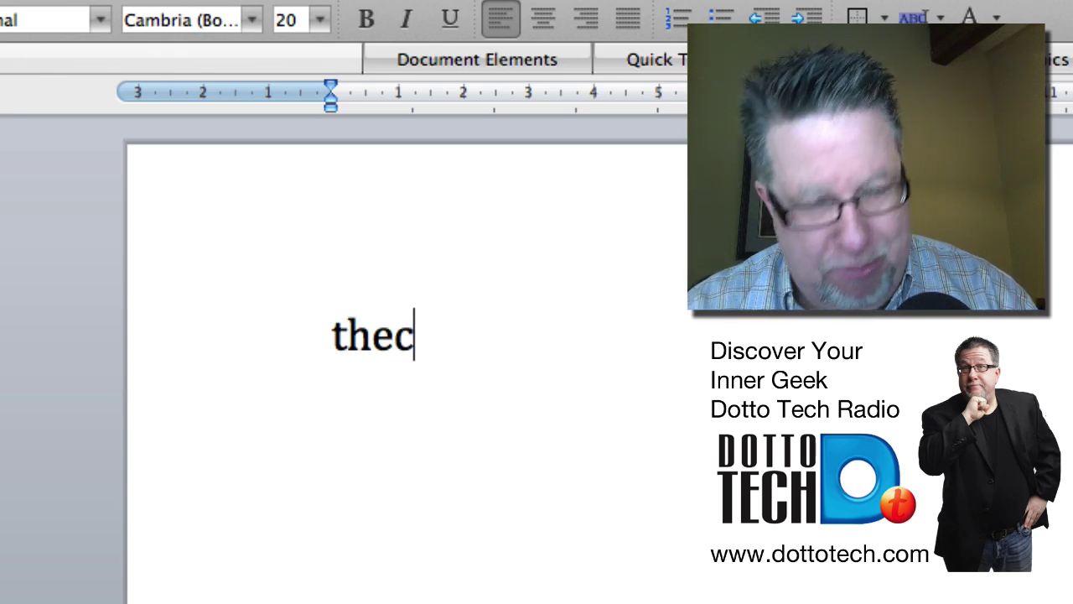
key("BackSpace")
type("cn")
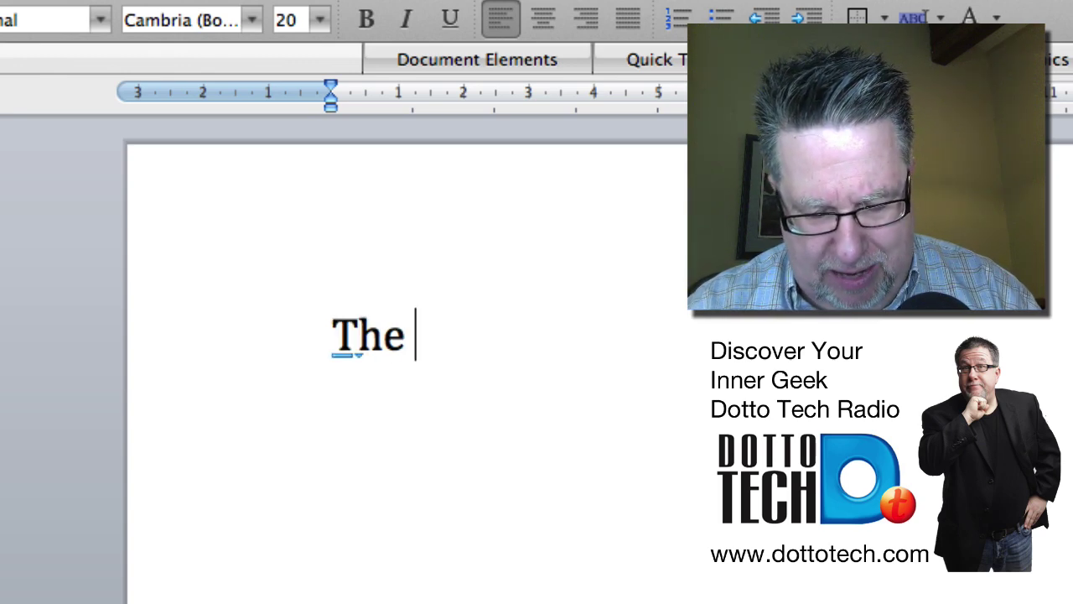
type("a")
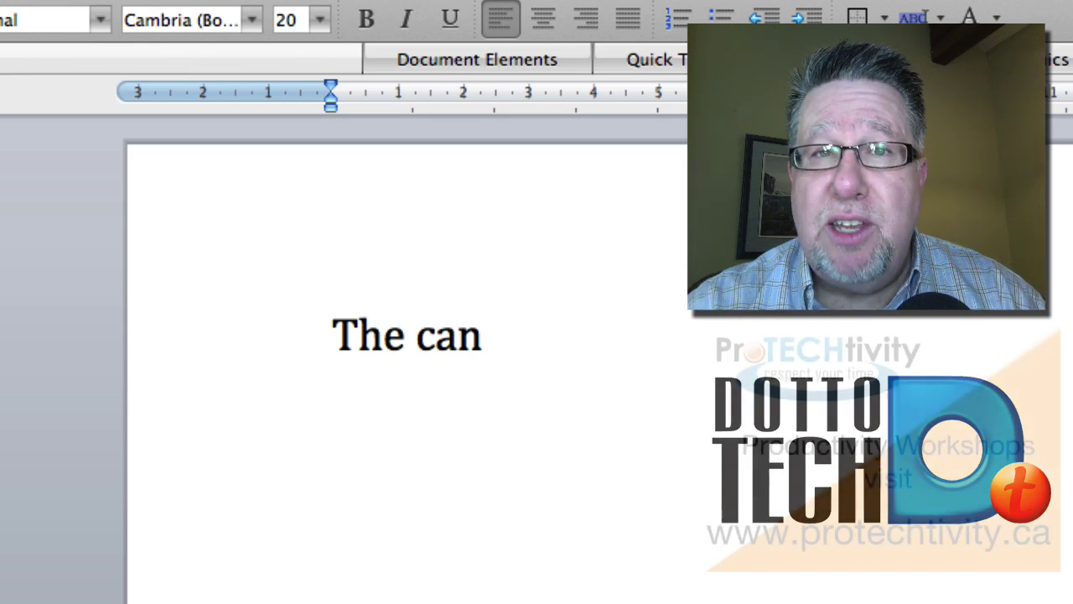
- Add a new empty line under 'The can' in the document
key("Return")
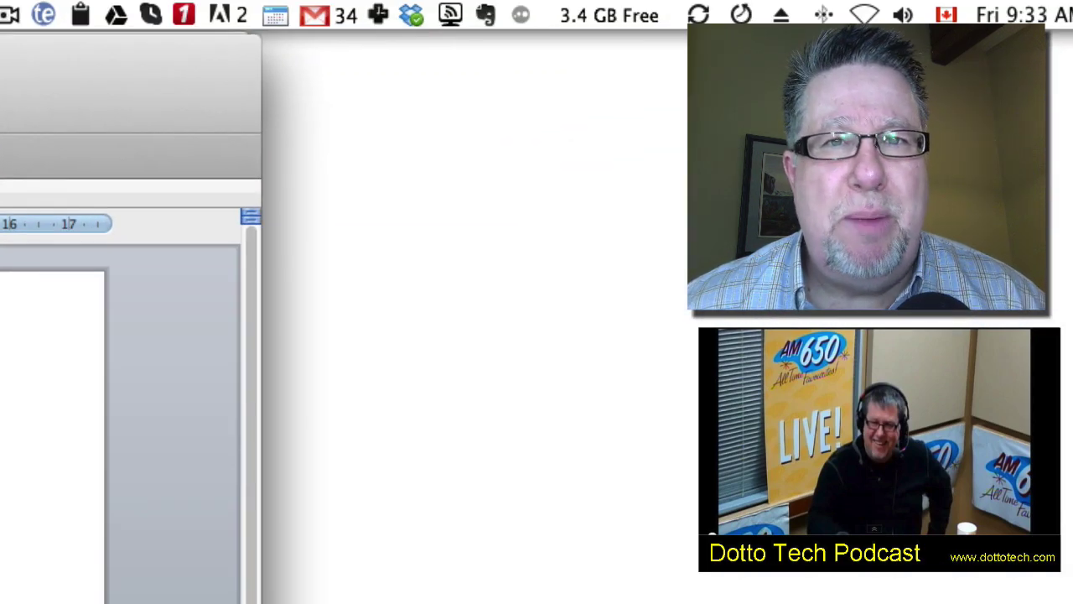
- Show the TextExpander menu-bar menu and browse its My Mistakes and My Snippets groups
left_click(47, 14)
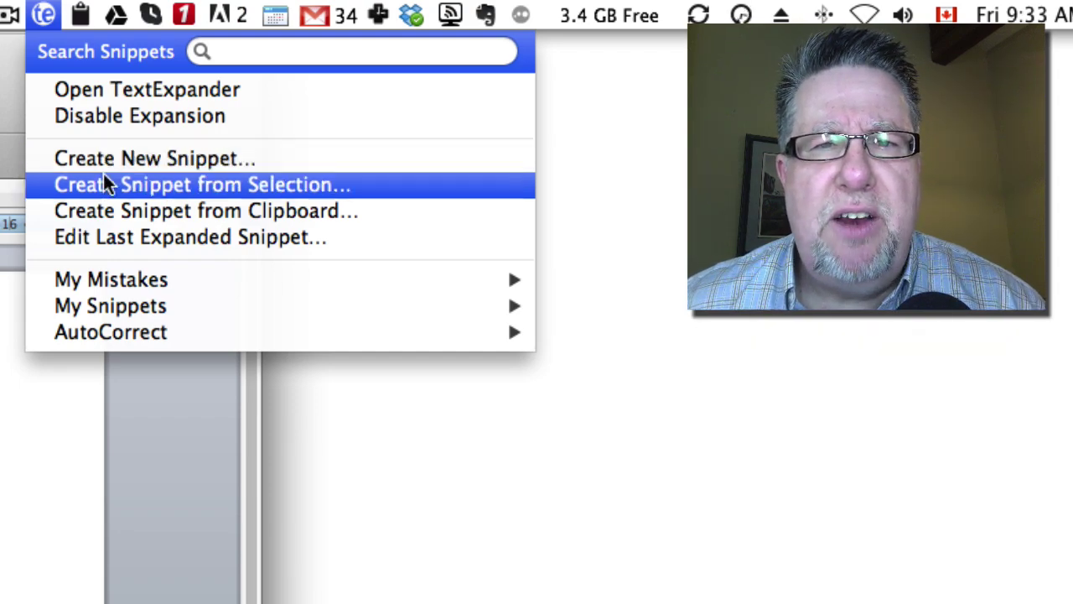
mouse_move(88, 286)
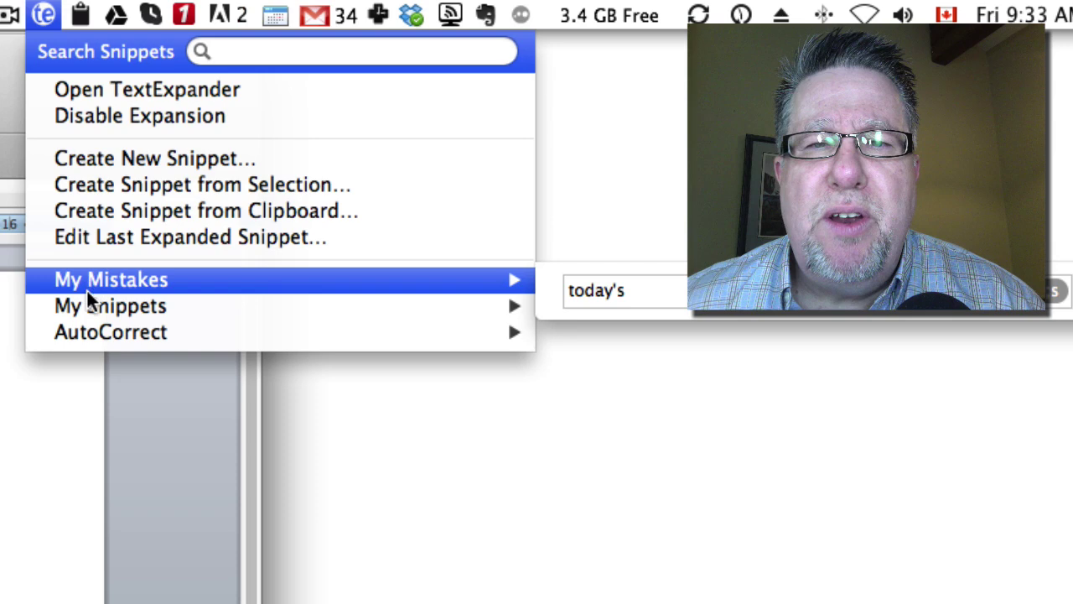
mouse_move(84, 307)
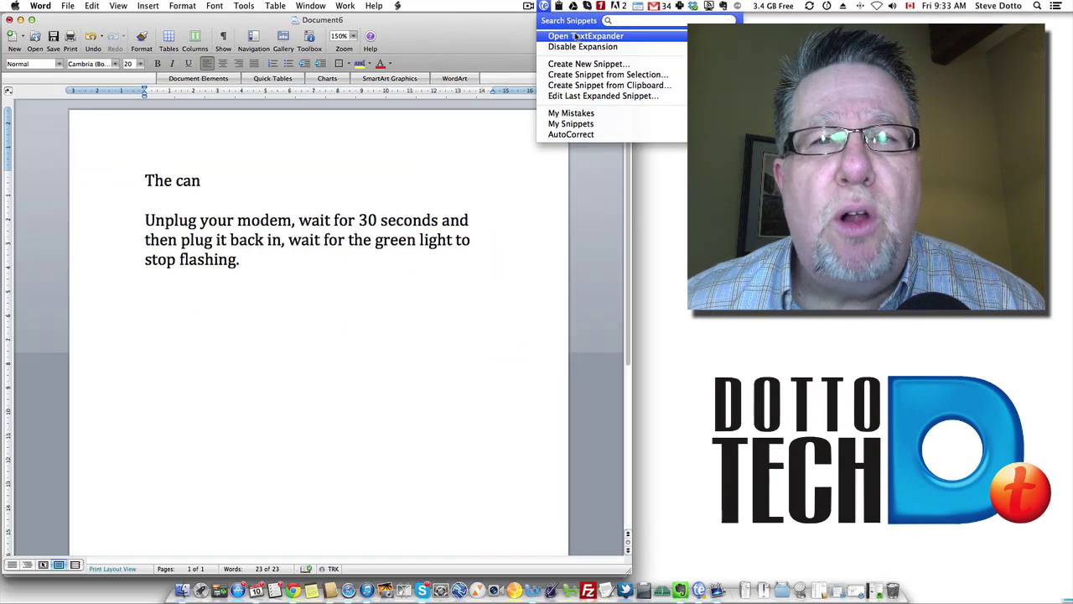
- Open the snippet library, scroll through its snippets and AutoCorrect entries, then return to Word
left_click(576, 37)
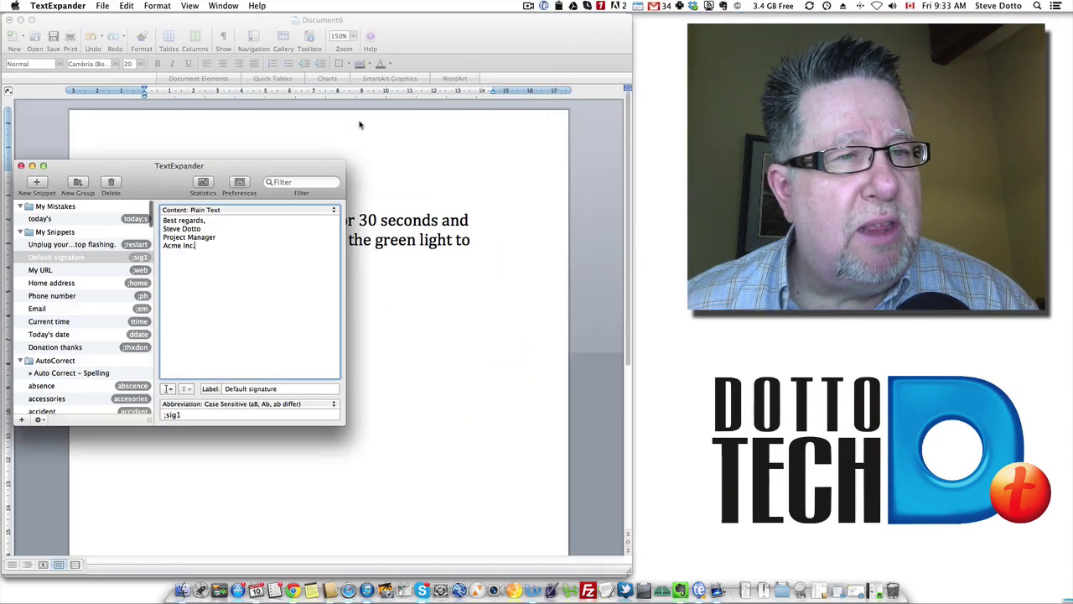
left_click_drag(276, 173, 558, 115)
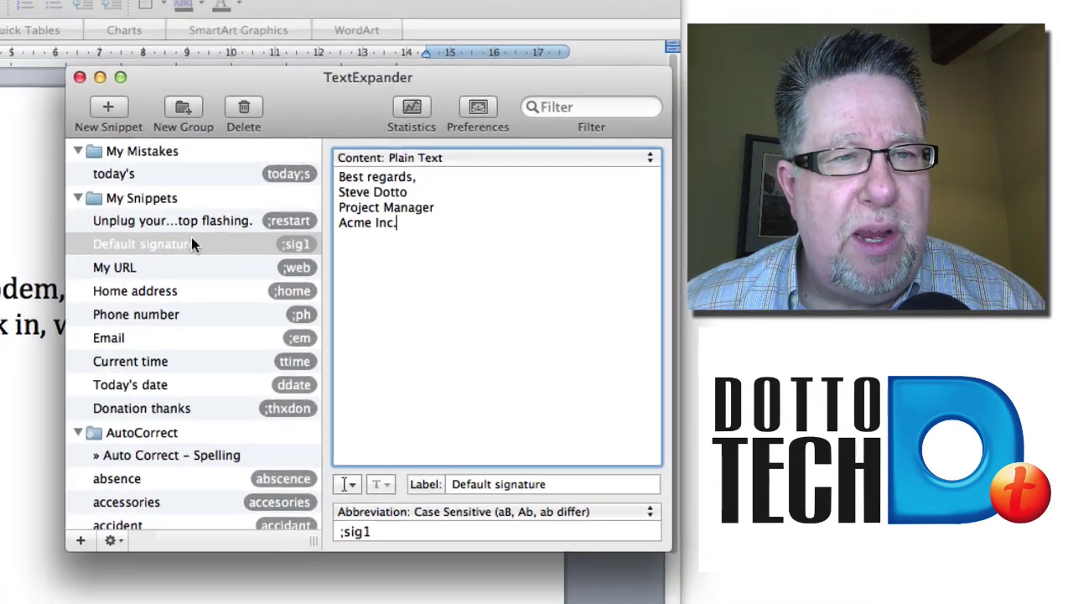
scroll(191, 243, "down", 10)
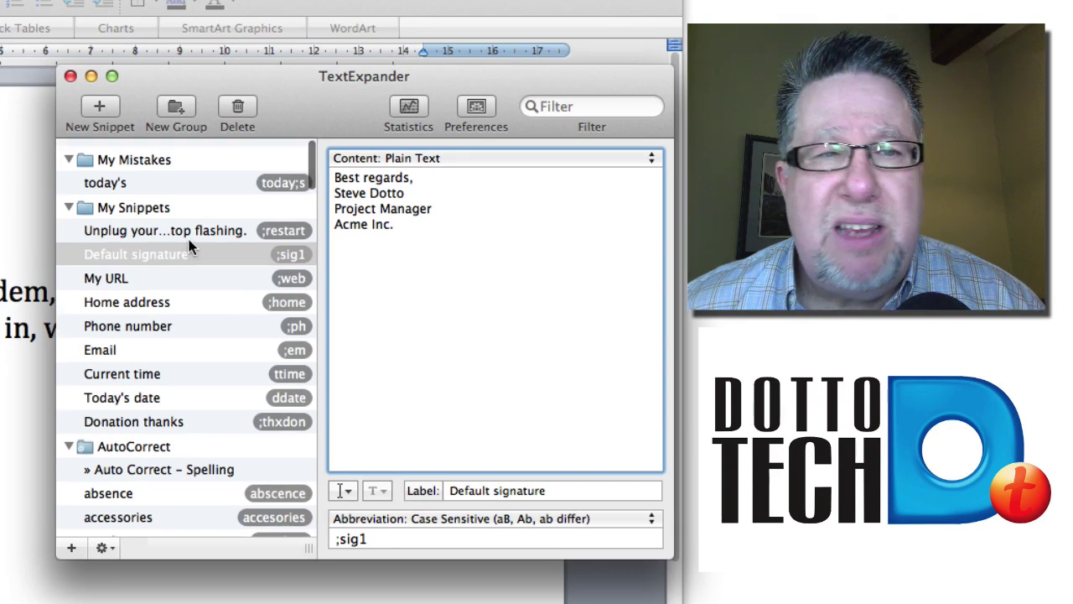
scroll(189, 245, "down", 15)
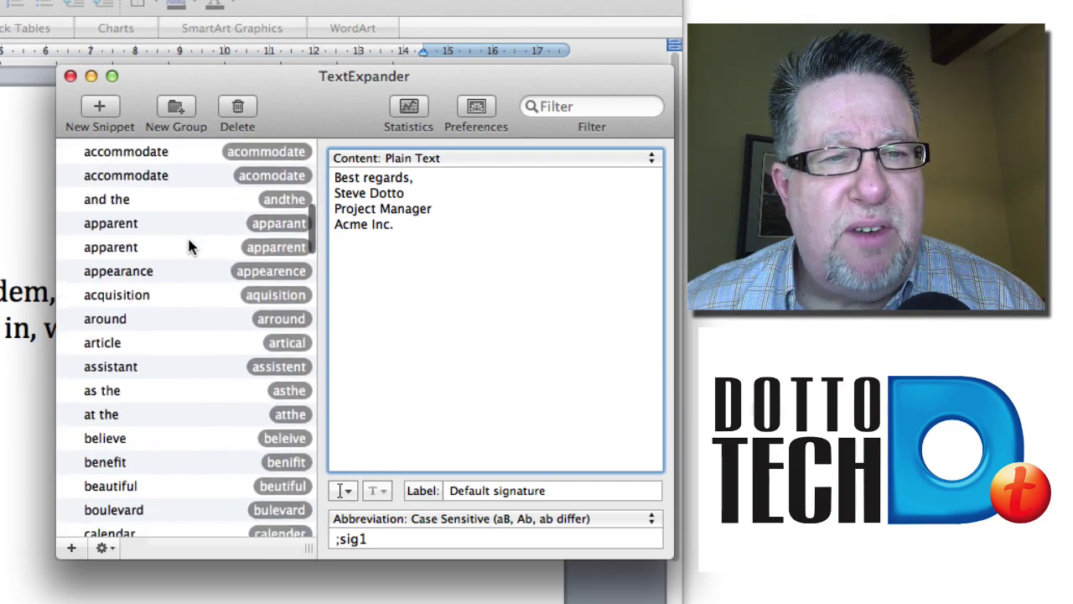
scroll(187, 235, "up", 20)
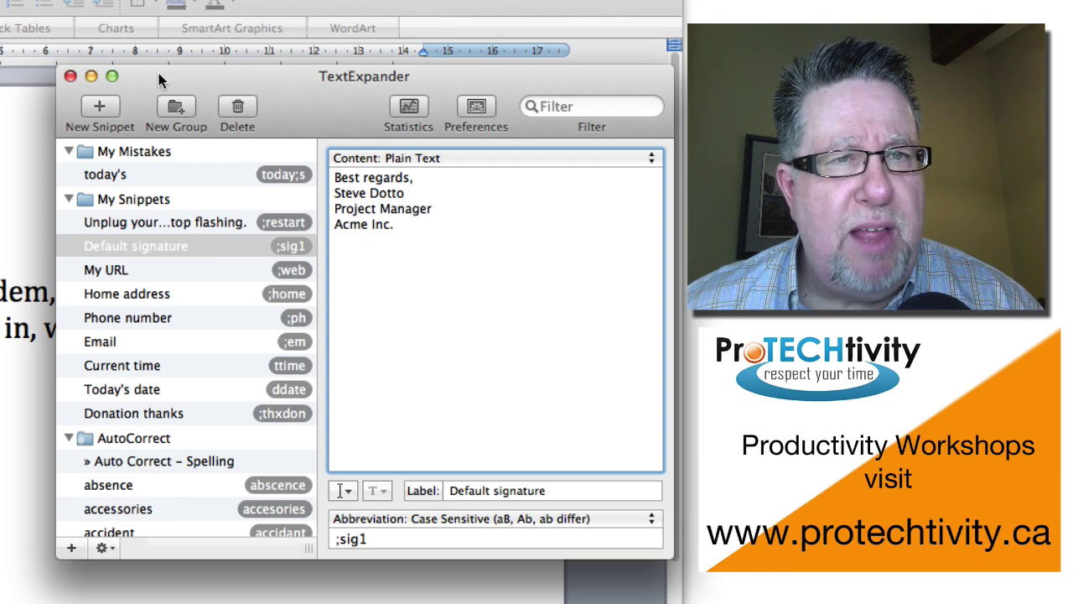
left_click_drag(162, 76, 326, 438)
left_click(327, 402)
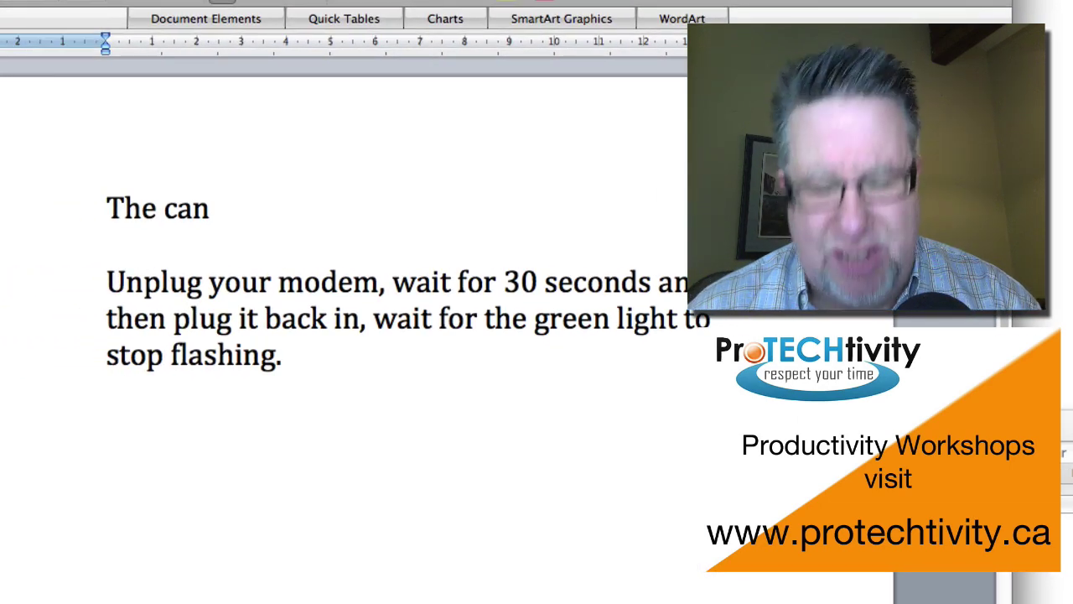
- Add a 'today's' line below the modem-reset paragraph and shift the snippet library window aside
type("t")
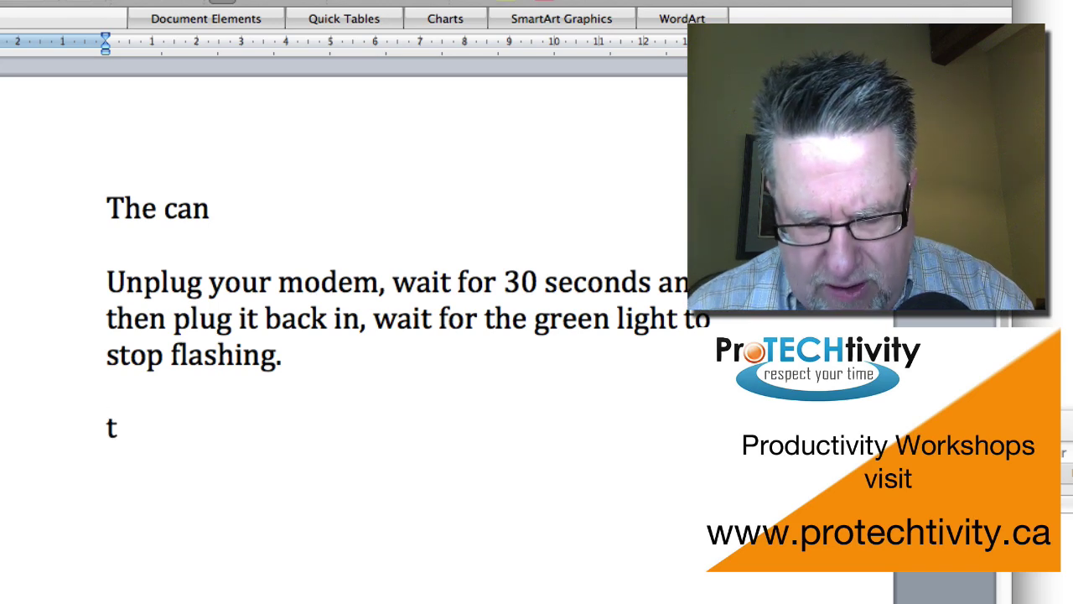
type("oday")
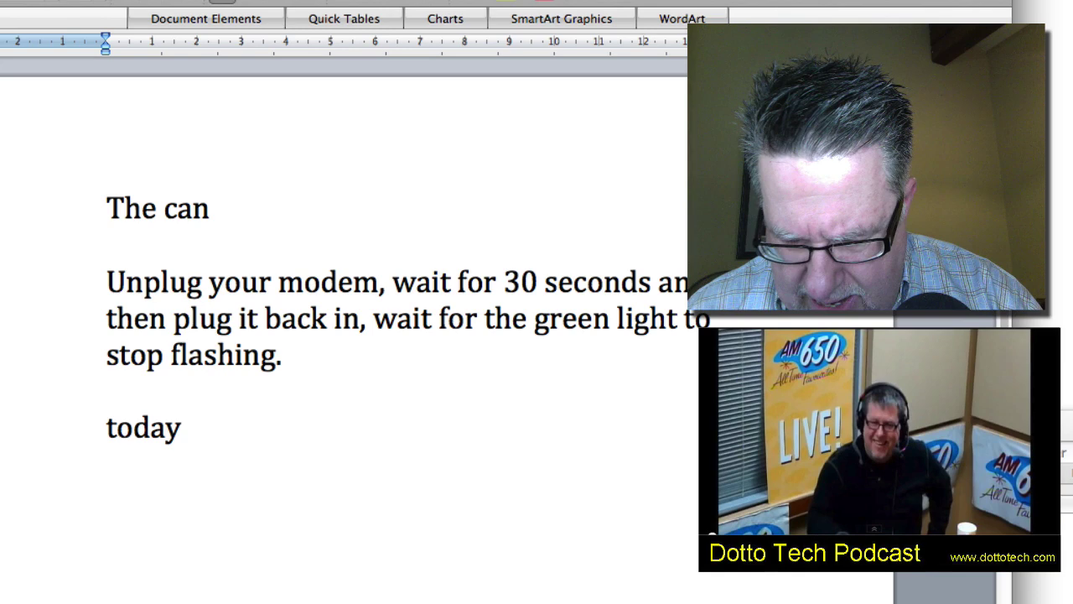
type(";")
key("BackSpace")
key("BackSpace")
key("BackSpace")
key("BackSpace")
key("BackSpace")
key("BackSpace")
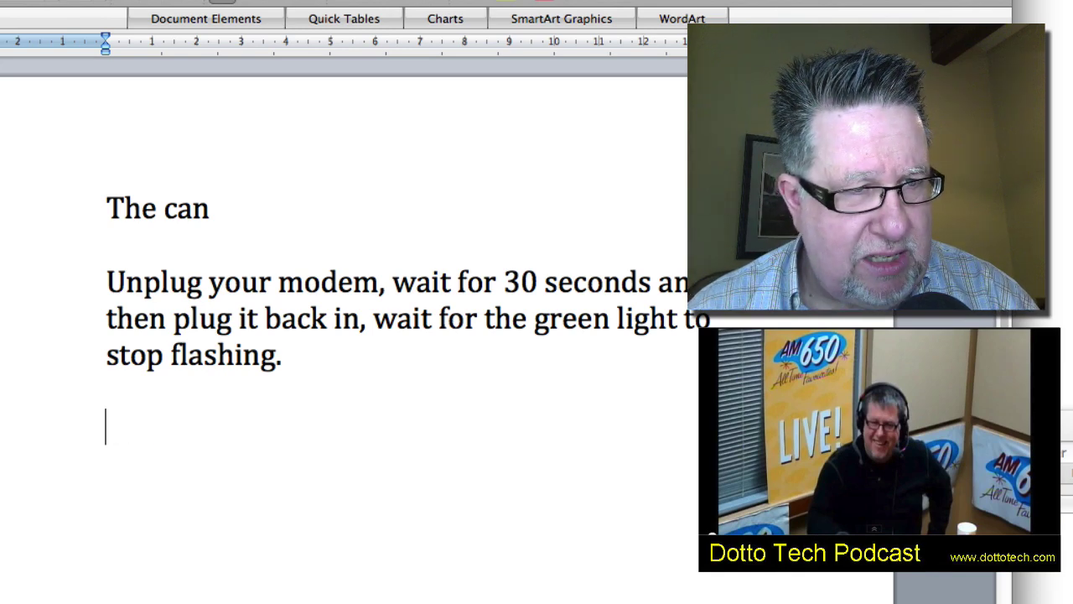
type("today's")
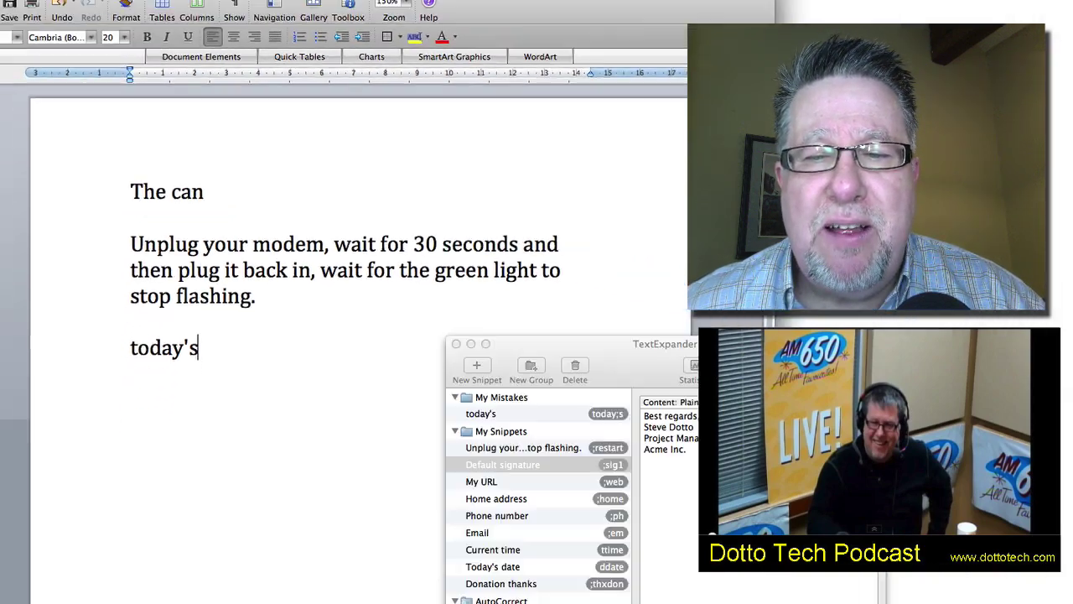
left_click_drag(812, 344, 634, 113)
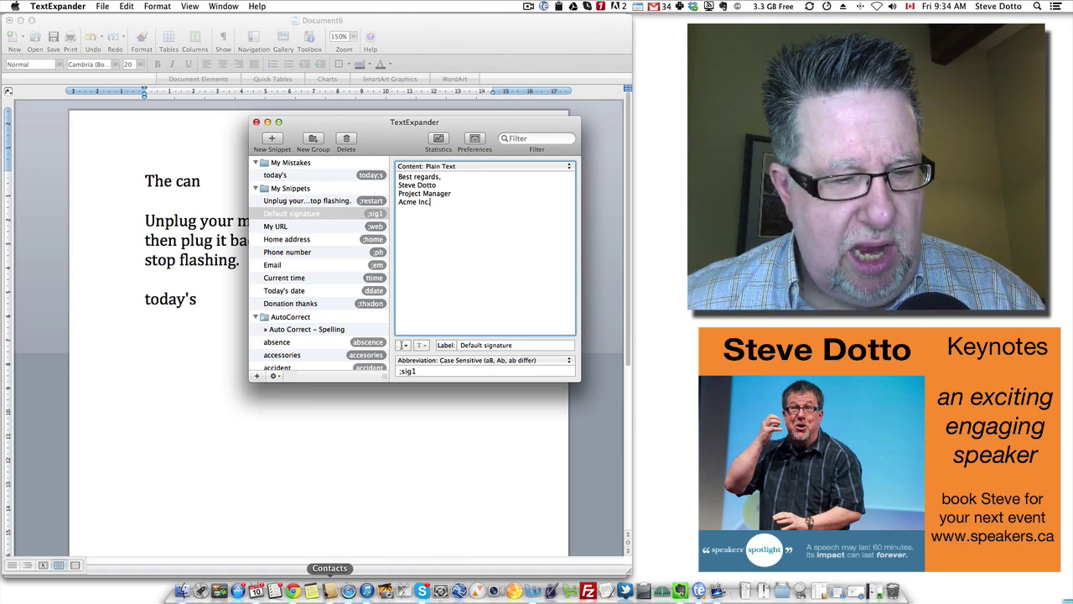
- Open the TextExpander 4 purchase page in Chrome and review its options and prices
left_click(292, 590)
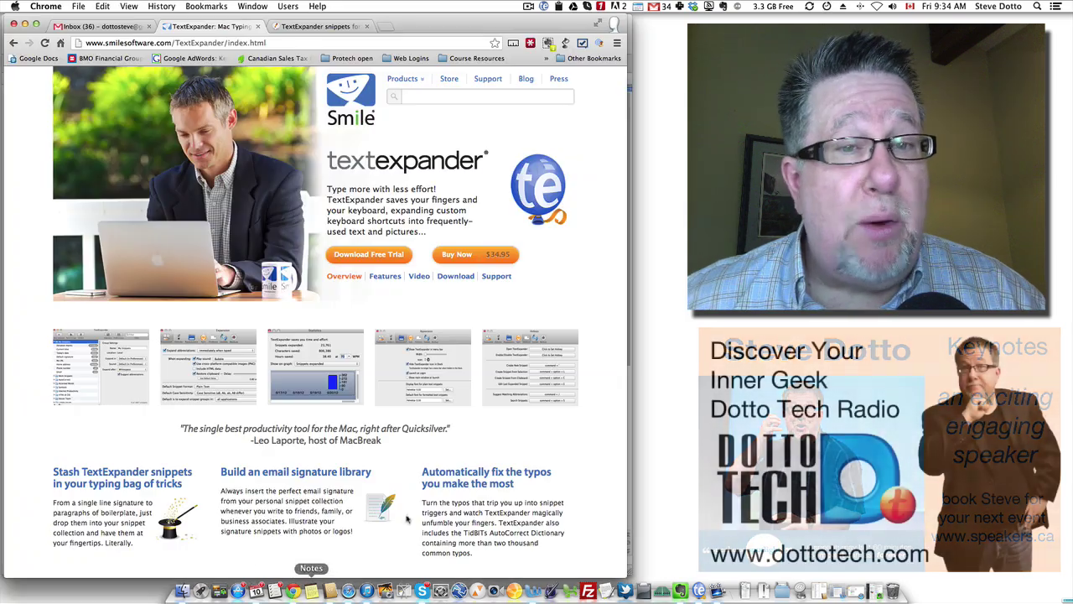
left_click(457, 255)
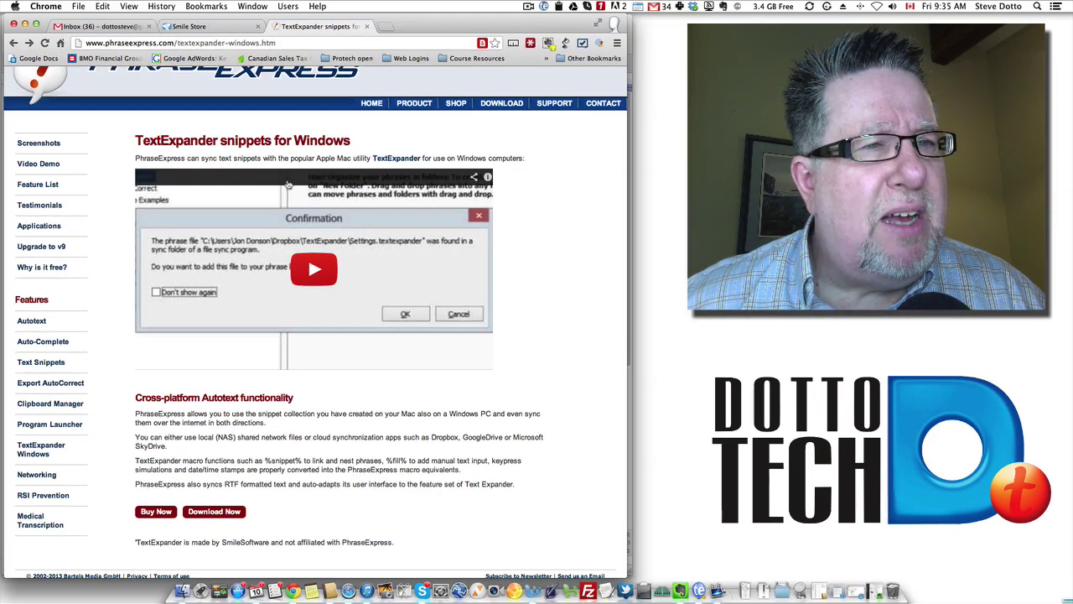
scroll(200, 145, "up", 2)
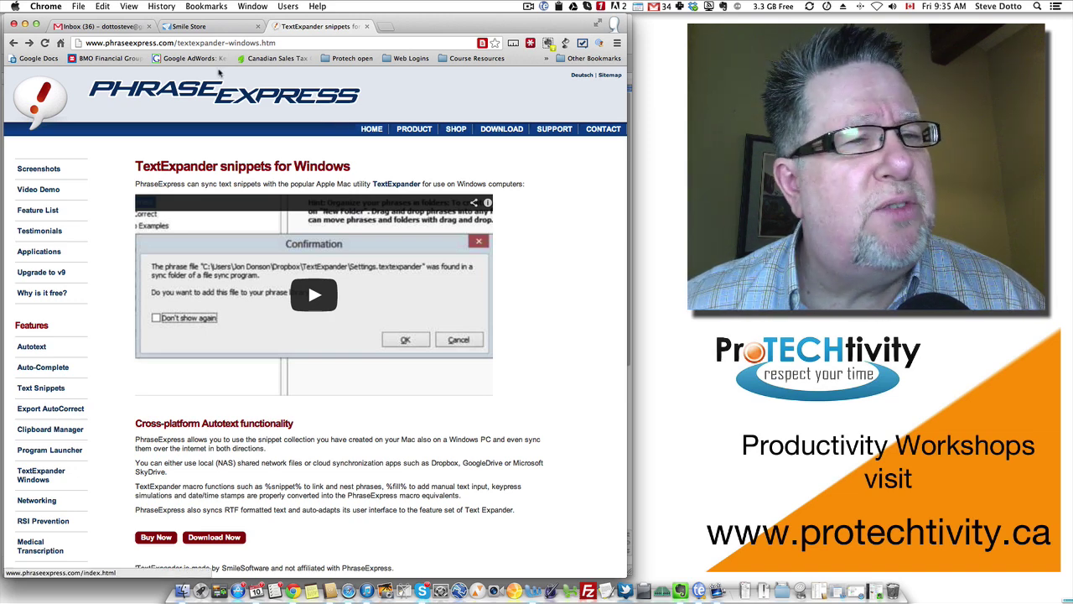
- Go back to the Smile Store tab showing TextExpander 4.x at $36.20 CAD
left_click(214, 30)
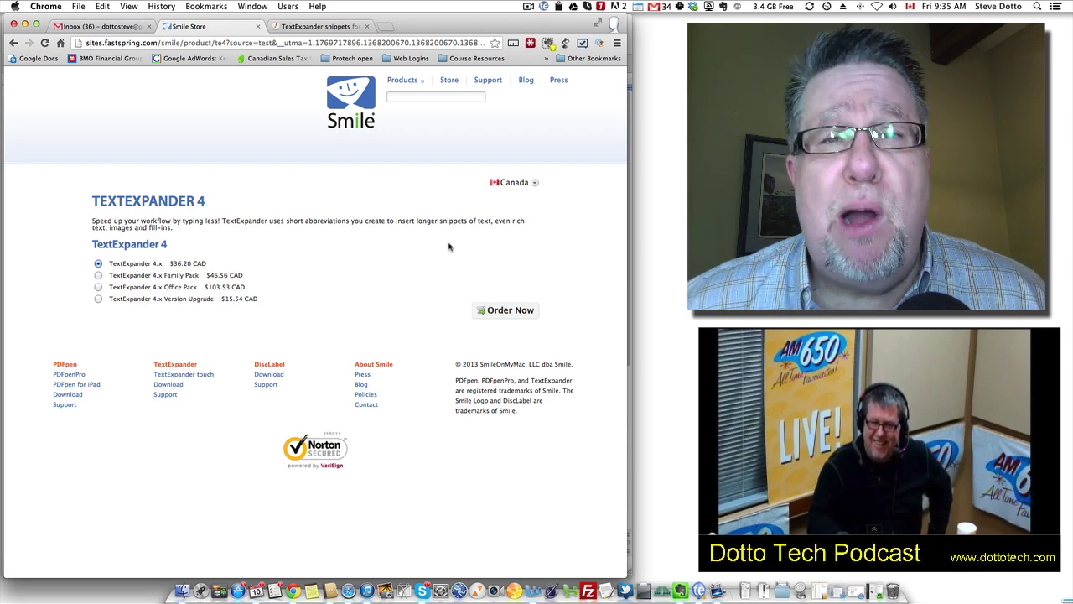
- Load dottotech.com in a new Chrome tab via the 'dotto' suggestion
left_click(385, 27)
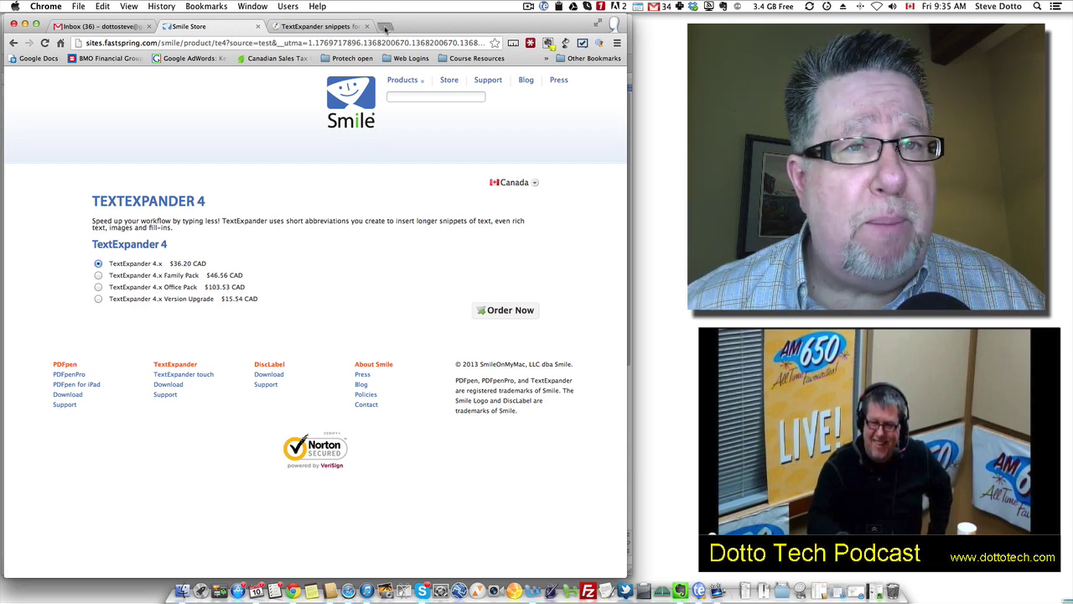
type("dottotech.com")
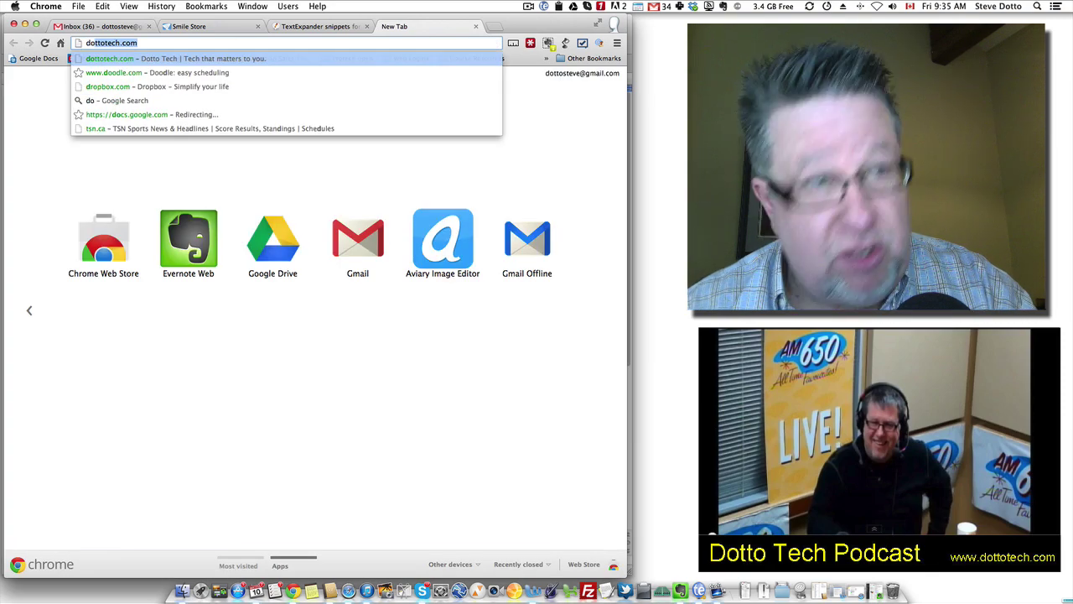
key("Return")
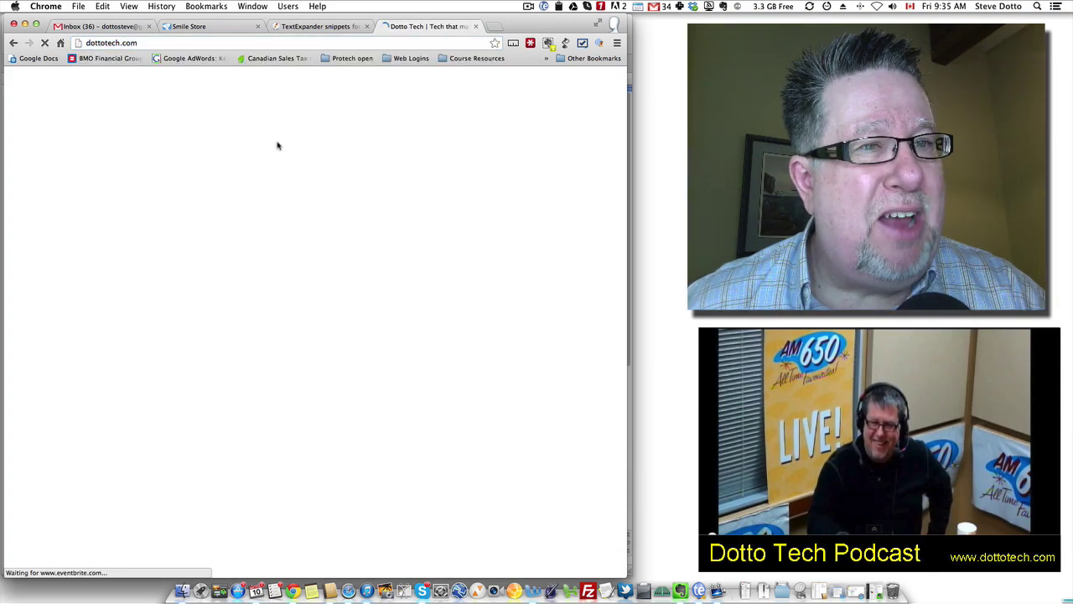